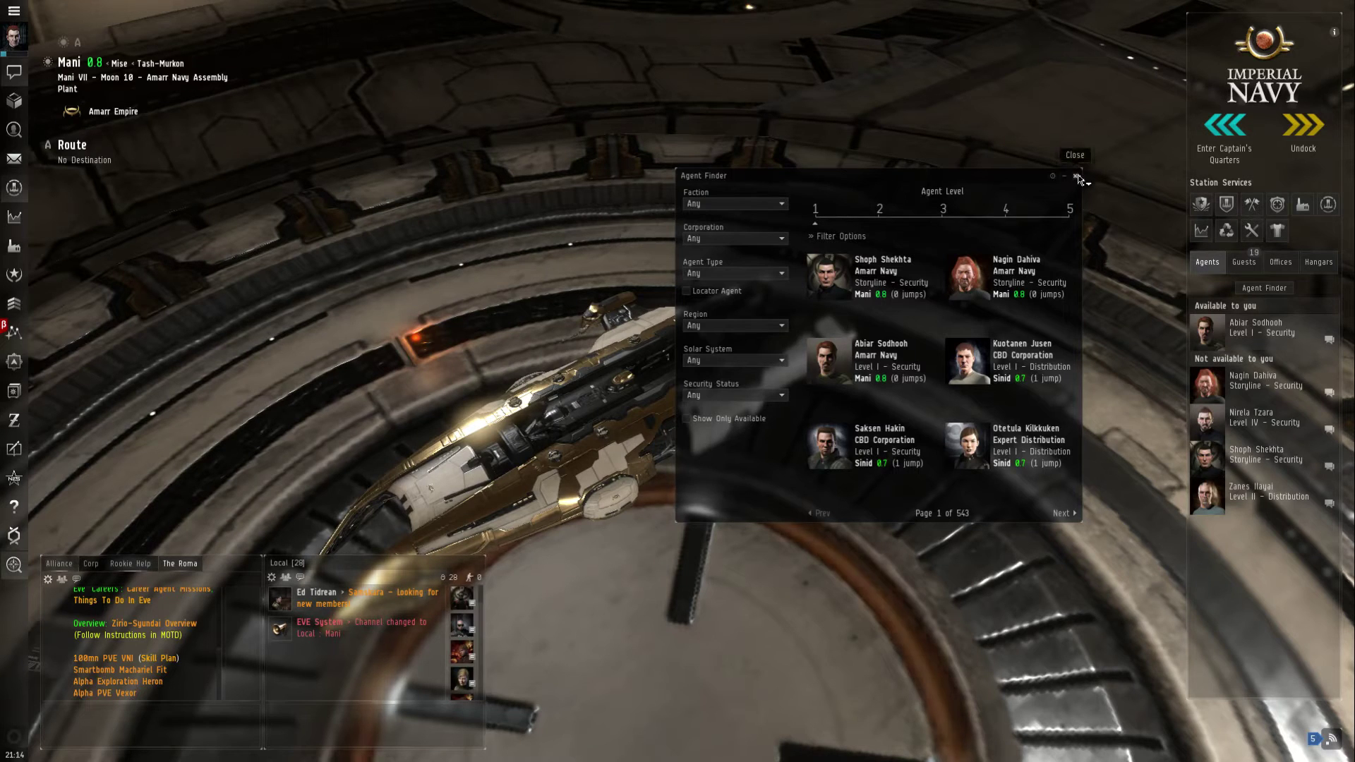
Step: Reopen Agent Finder and filter it to the Amarr Empire faction and Amarr Navy corporation
{"action": "left_click", "coordinate": [1080, 180]}
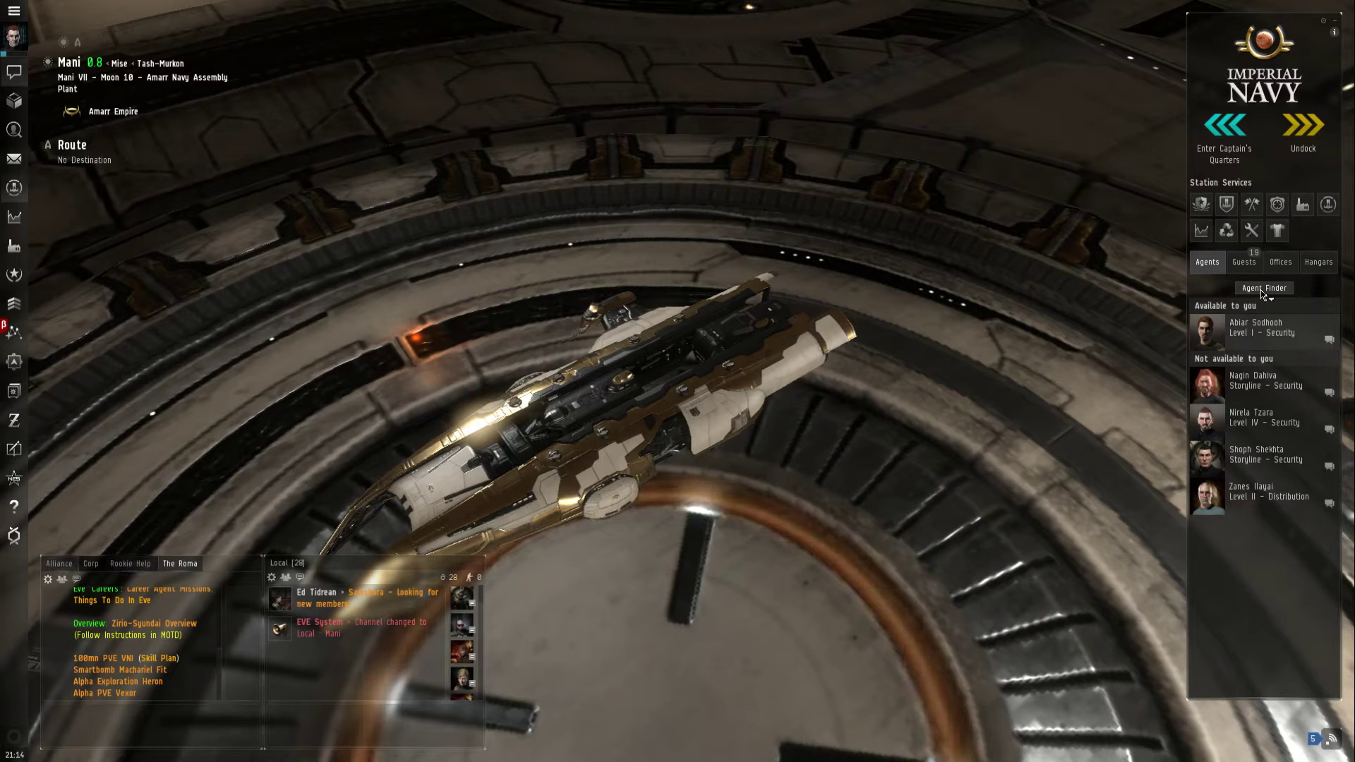
{"action": "left_click", "coordinate": [1264, 288]}
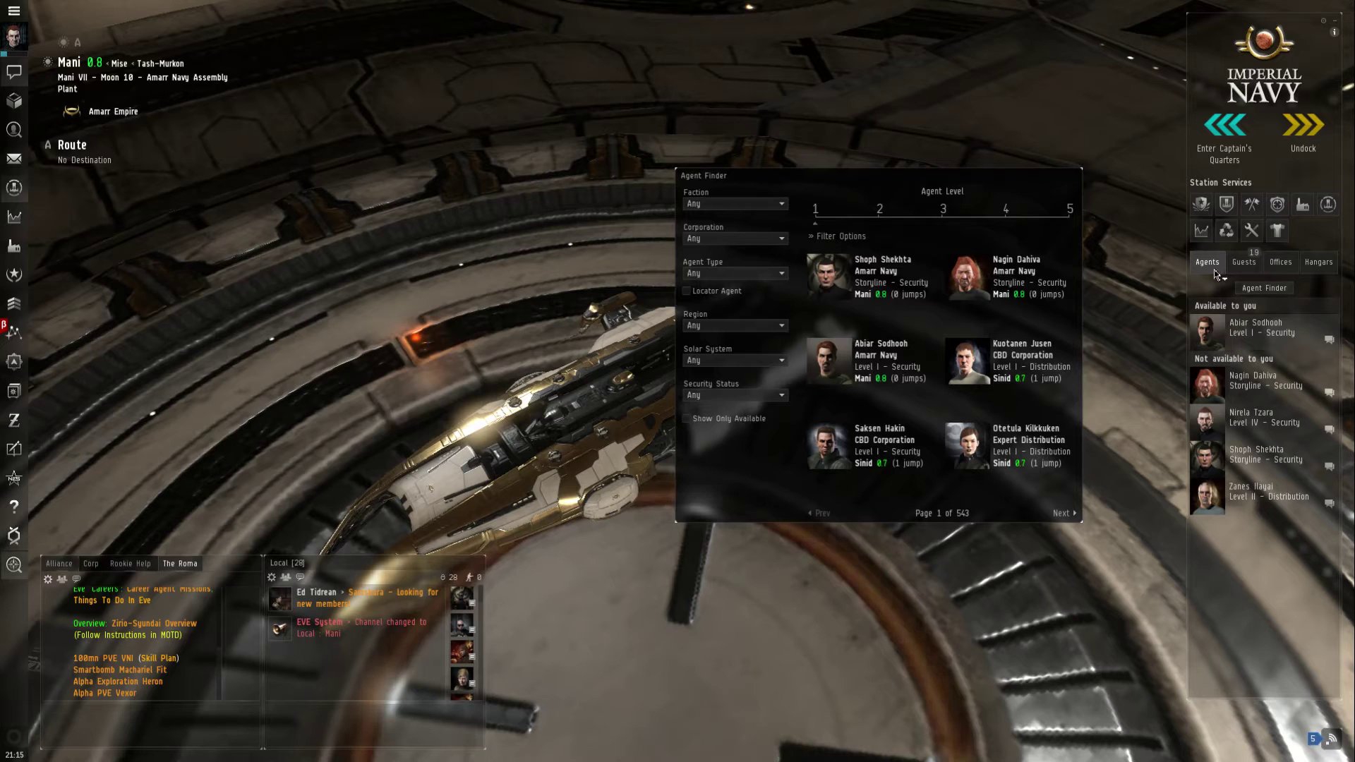
{"action": "mouse_move", "coordinate": [741, 212]}
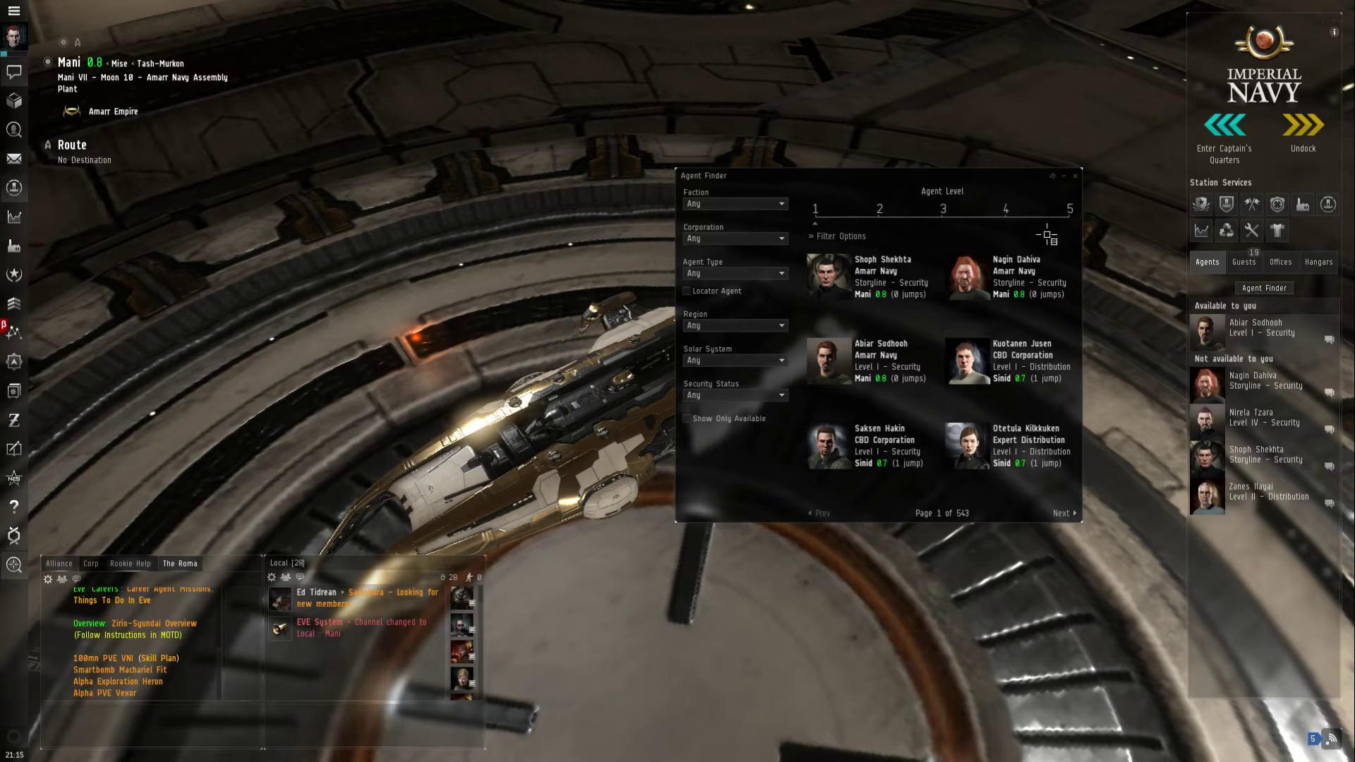
{"action": "left_click", "coordinate": [736, 204]}
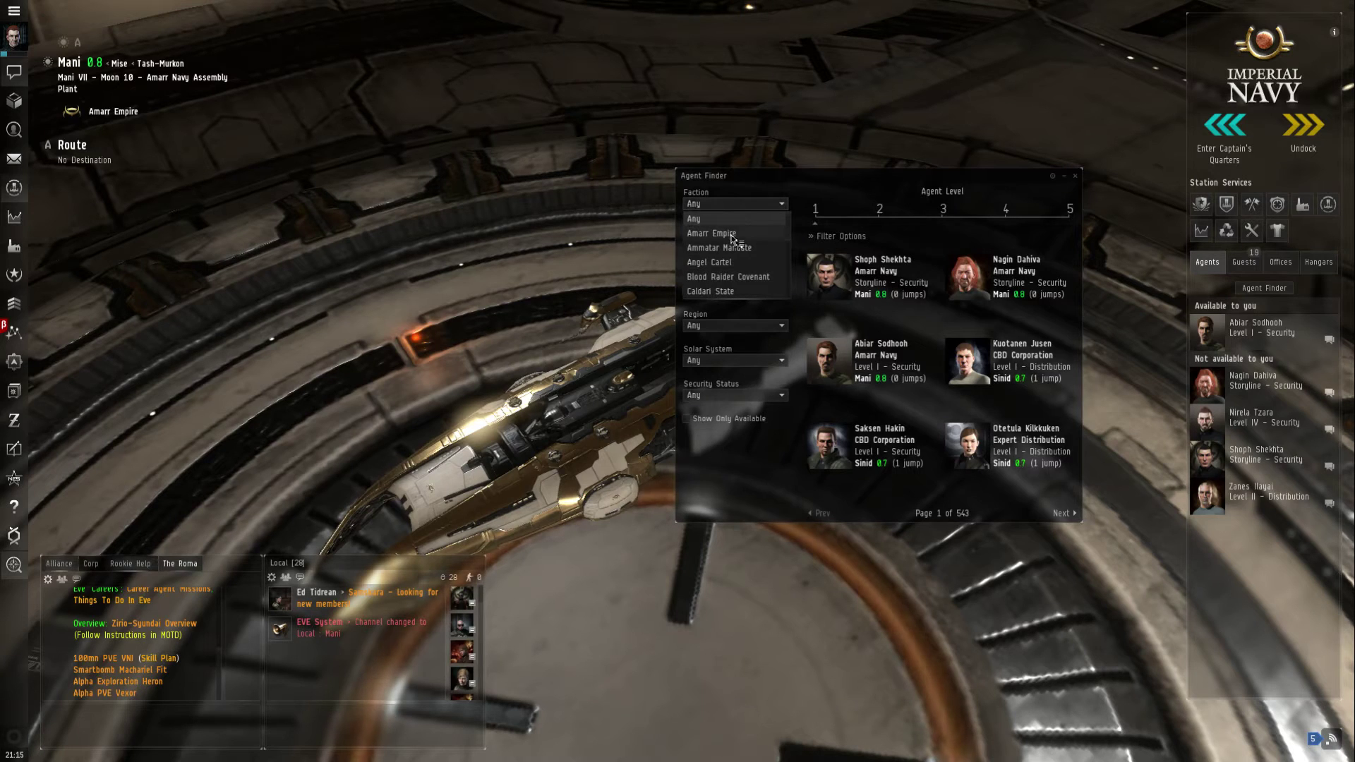
{"action": "left_click", "coordinate": [733, 232]}
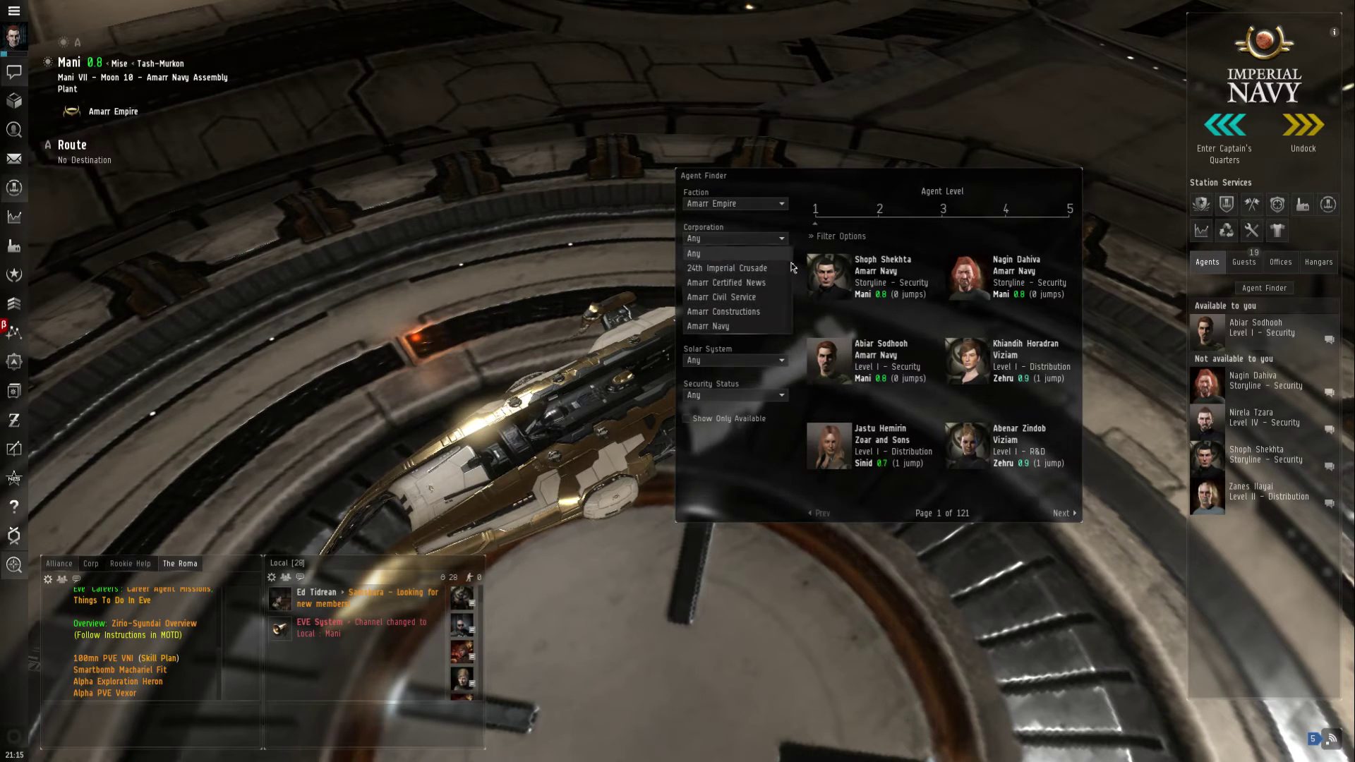
{"action": "scroll", "coordinate": [735, 308], "scroll_direction": "down", "scroll_amount": 1}
{"action": "left_click", "coordinate": [740, 324]}
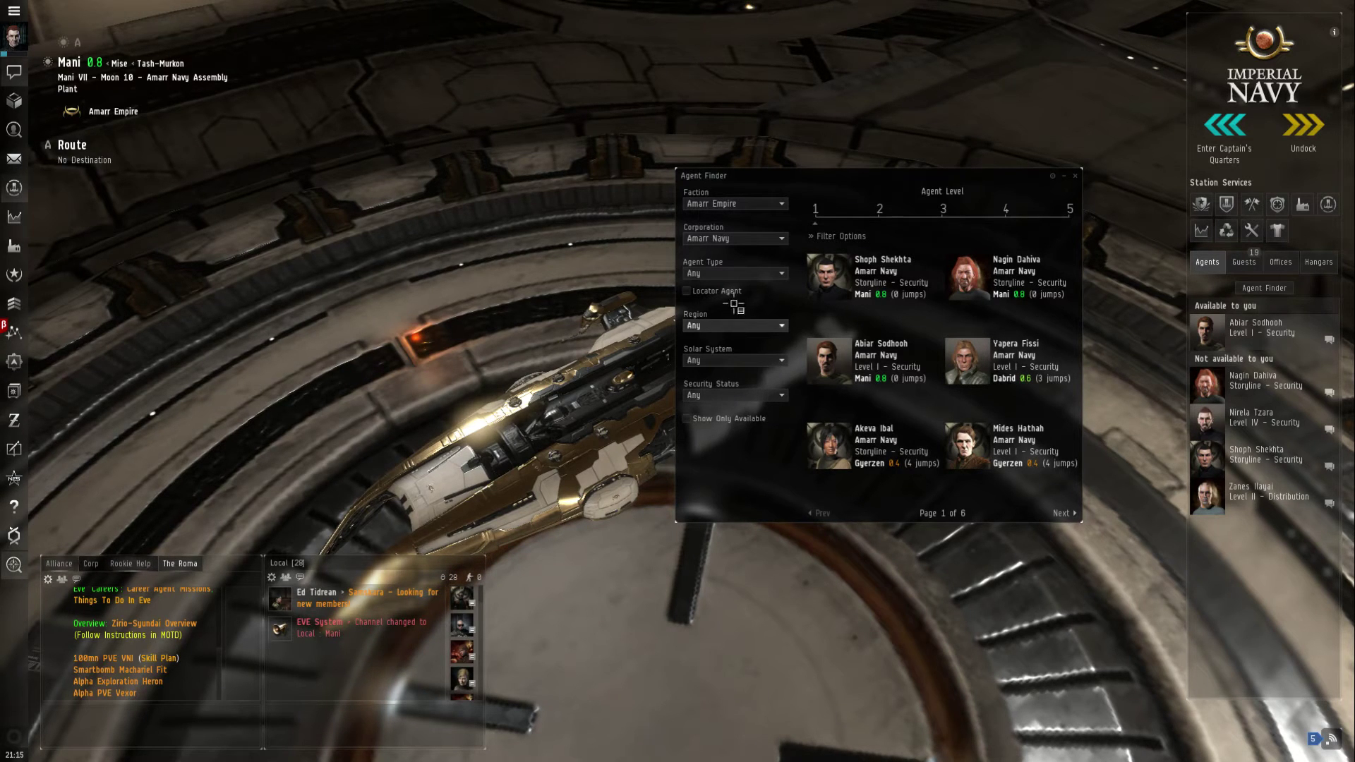
Step: Filter agents to type Security, region Tash-Murkon and security status High Sec
{"action": "left_click", "coordinate": [736, 273]}
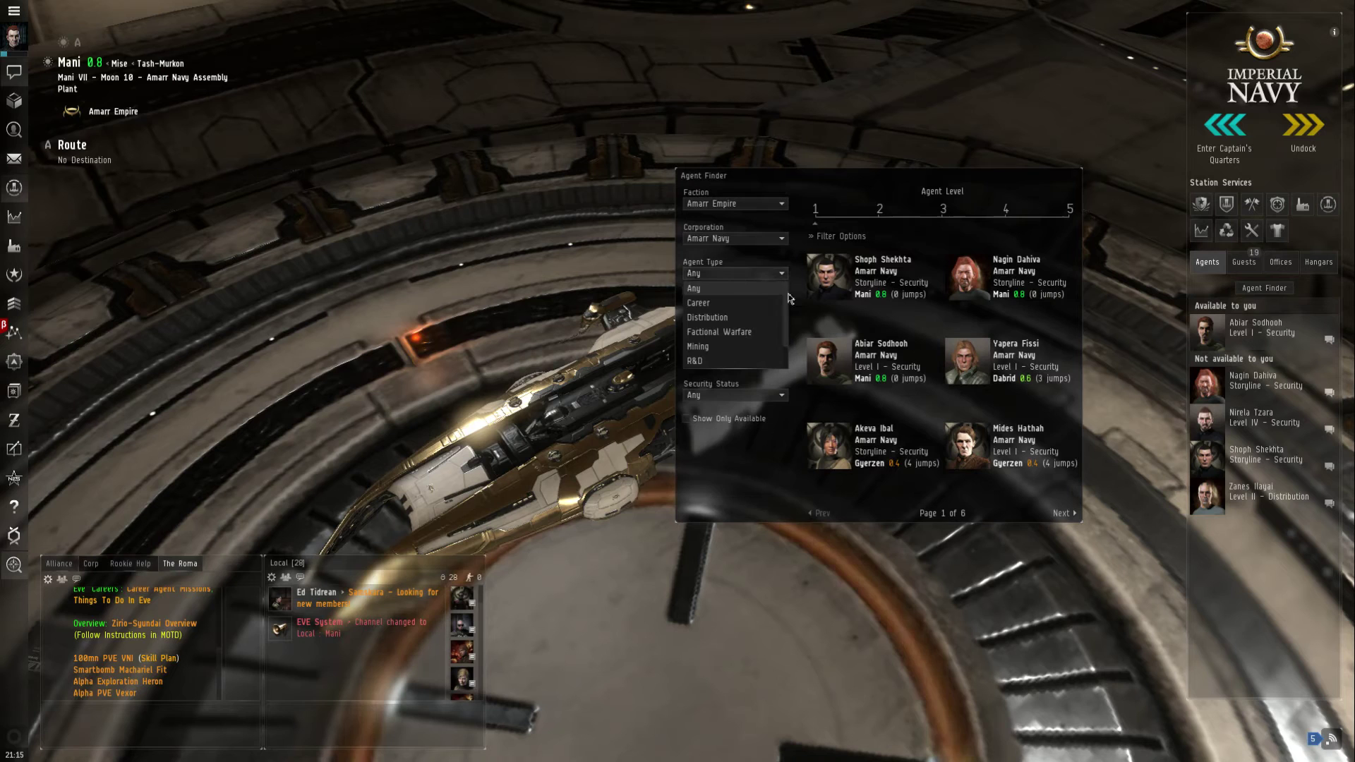
{"action": "scroll", "coordinate": [789, 299], "scroll_direction": "down", "scroll_amount": 2}
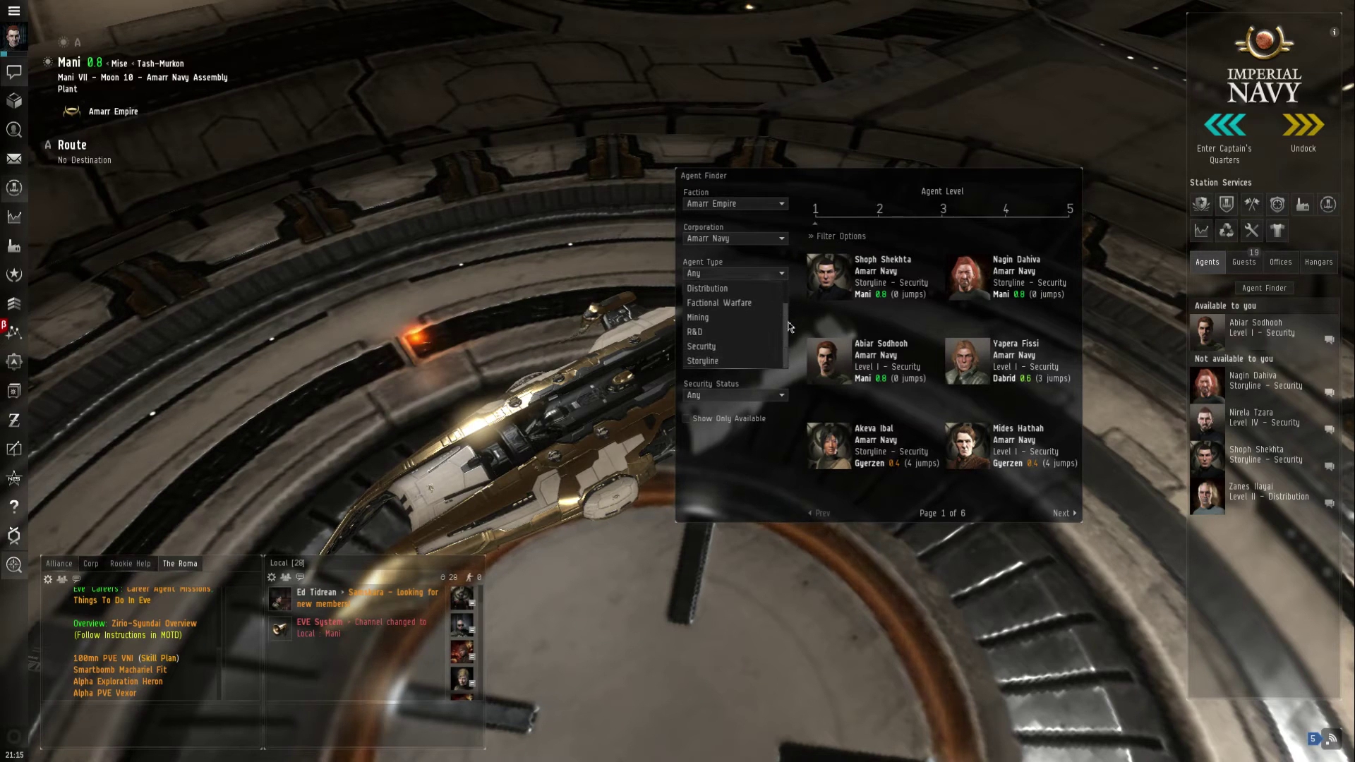
{"action": "left_click", "coordinate": [730, 347]}
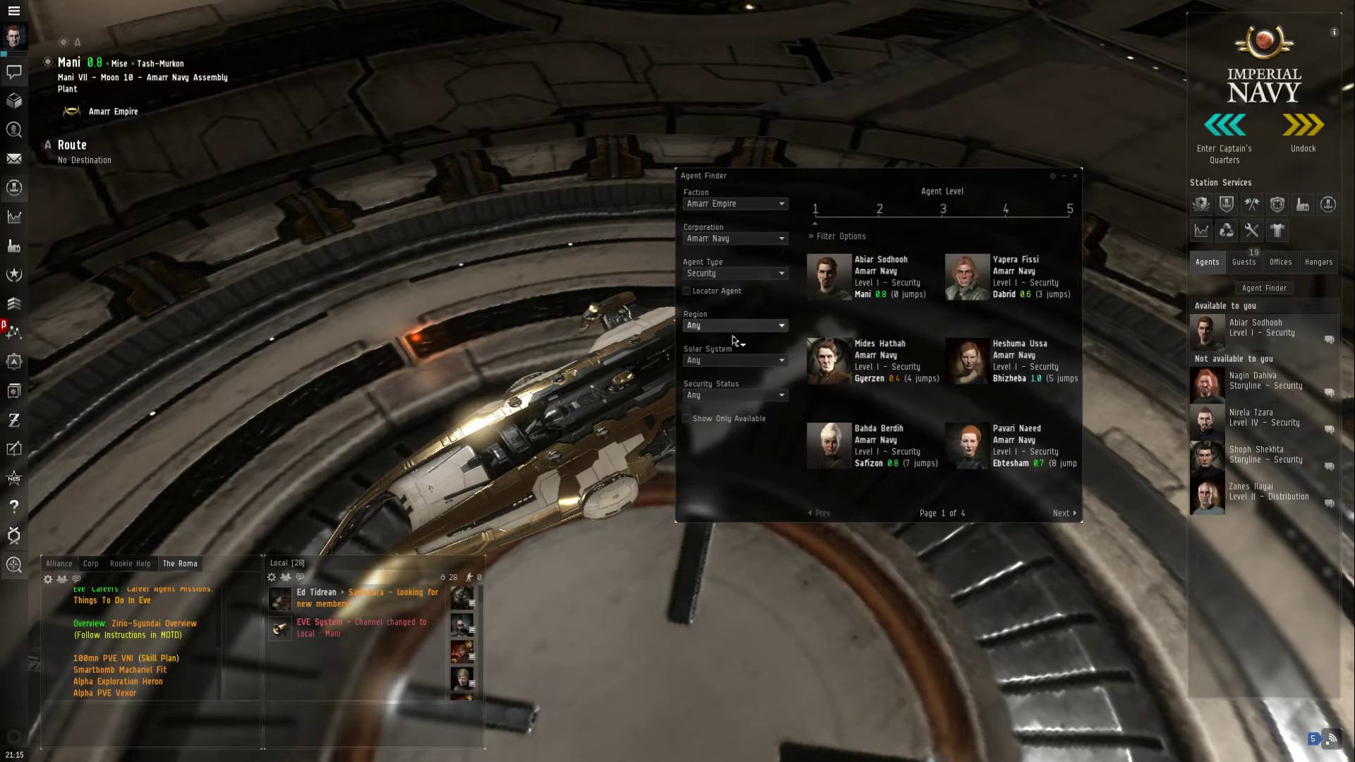
{"action": "left_click", "coordinate": [735, 324]}
{"action": "left_click_drag", "start_coordinate": [787, 343], "coordinate": [788, 410]}
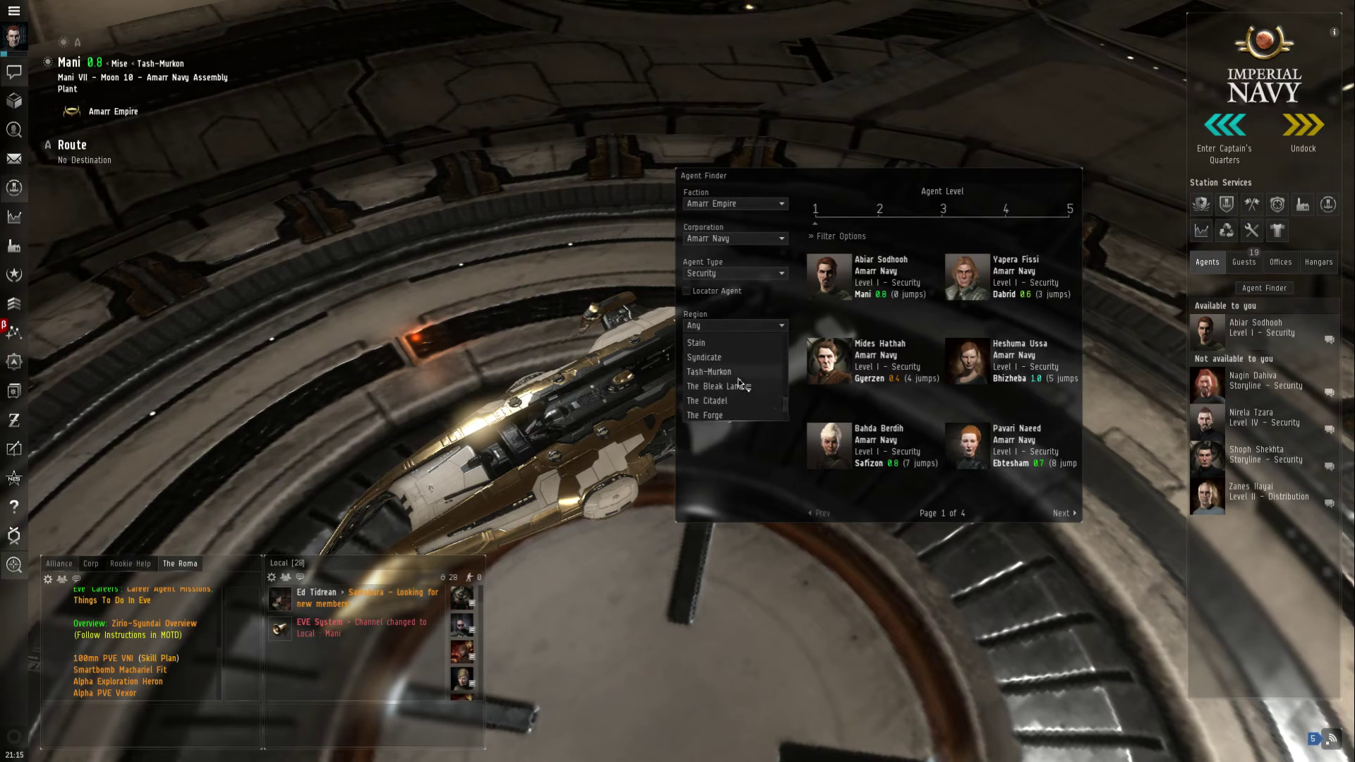
{"action": "left_click", "coordinate": [711, 372]}
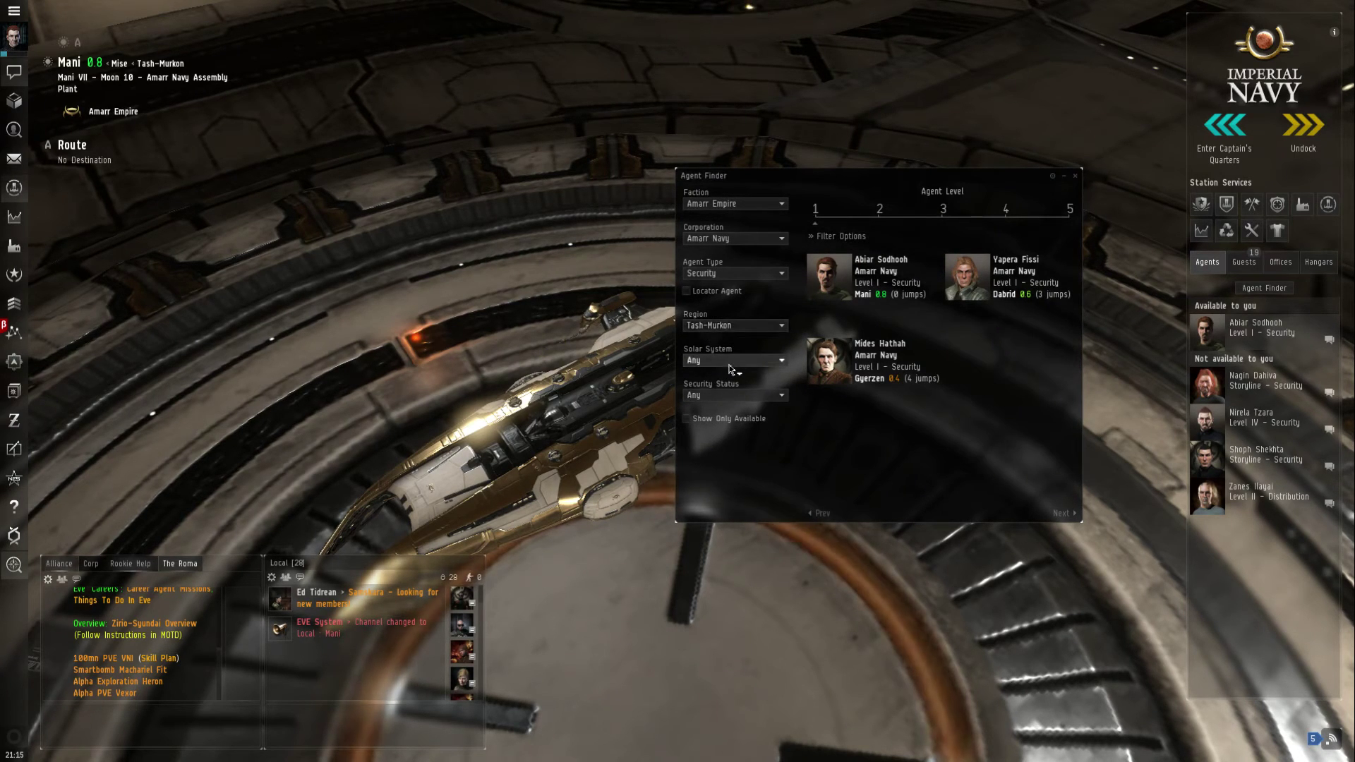
{"action": "left_click", "coordinate": [730, 396]}
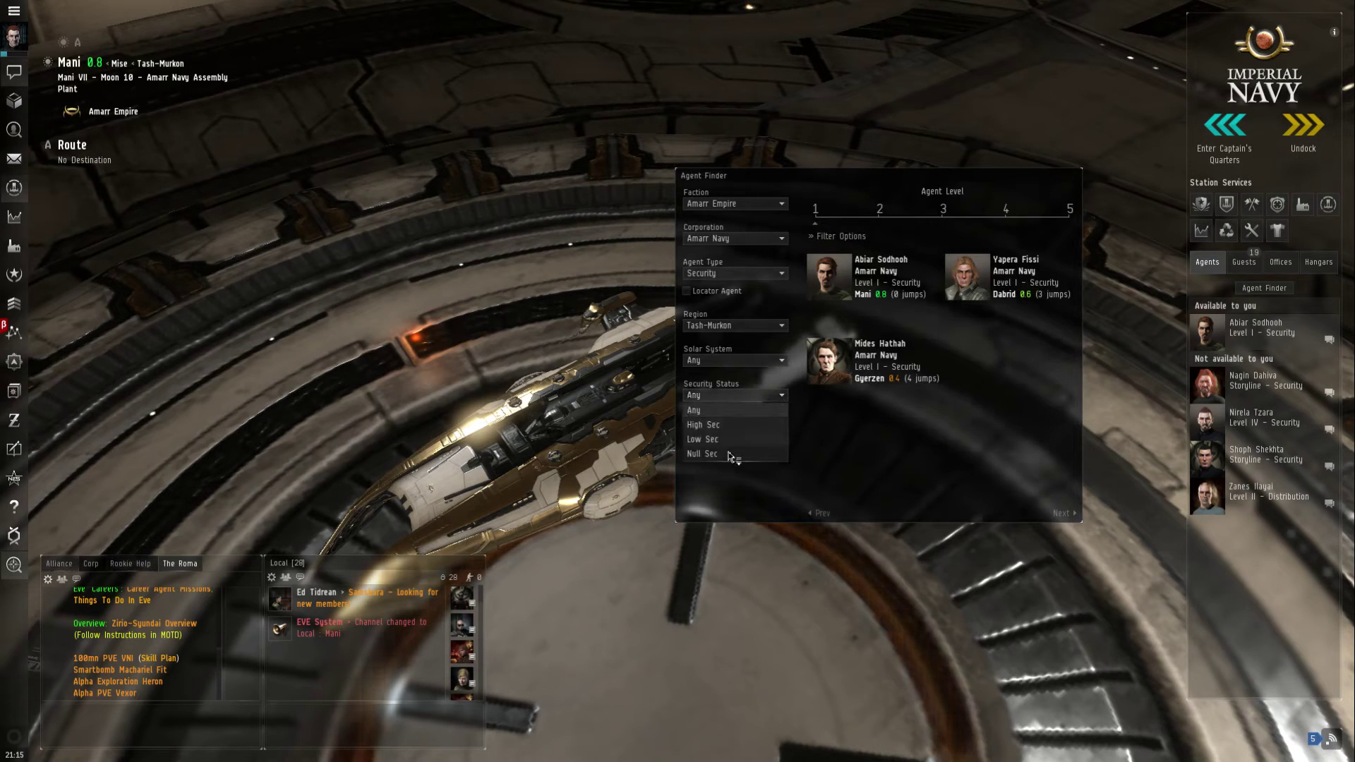
{"action": "left_click", "coordinate": [730, 424]}
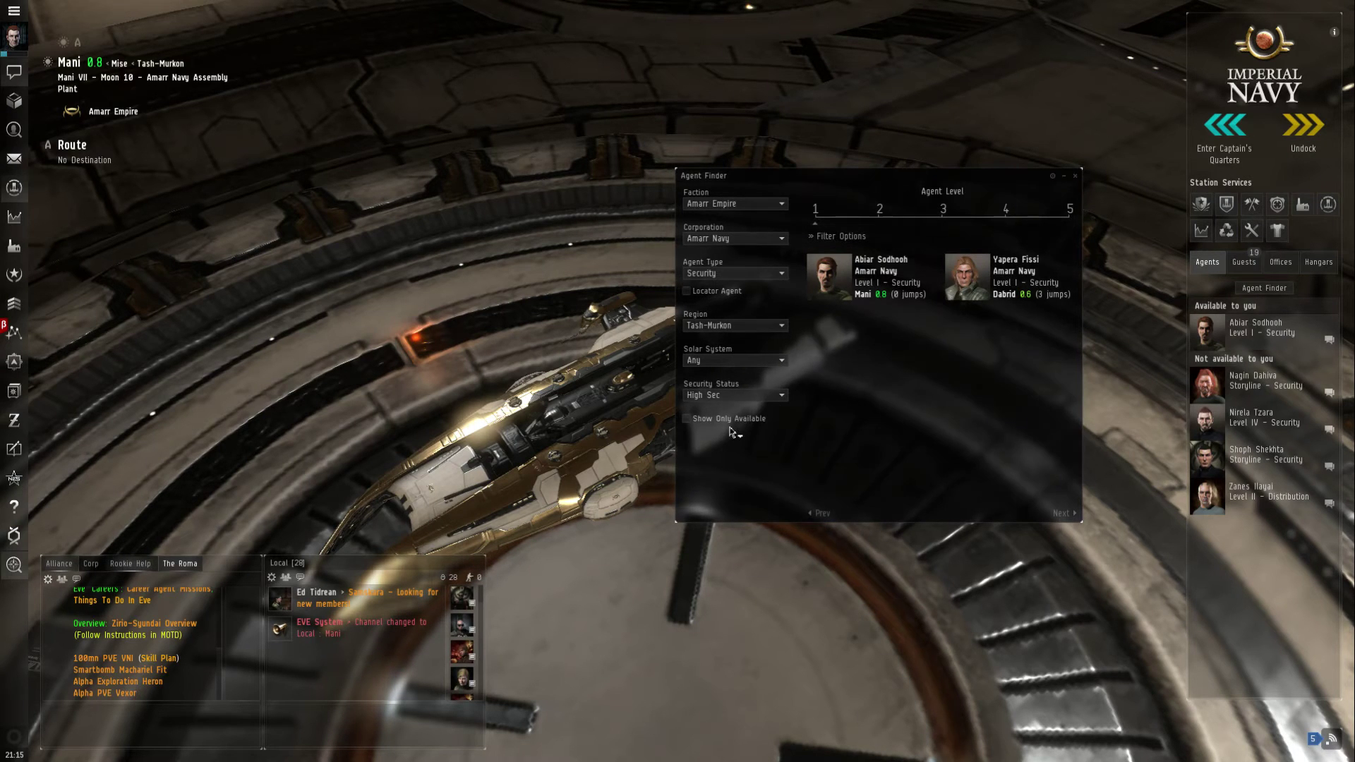
Step: Enable Show Only Available so only currently available agents are listed
{"action": "left_click", "coordinate": [687, 419]}
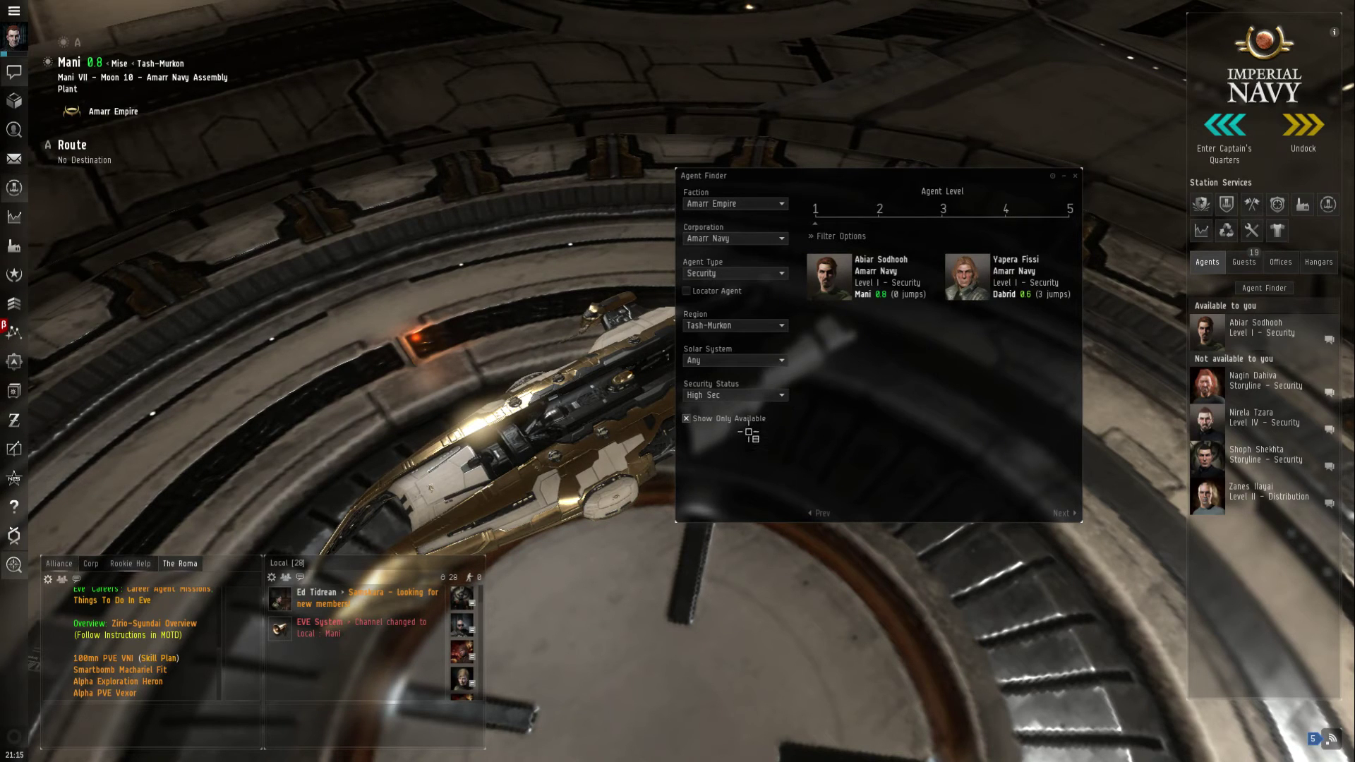